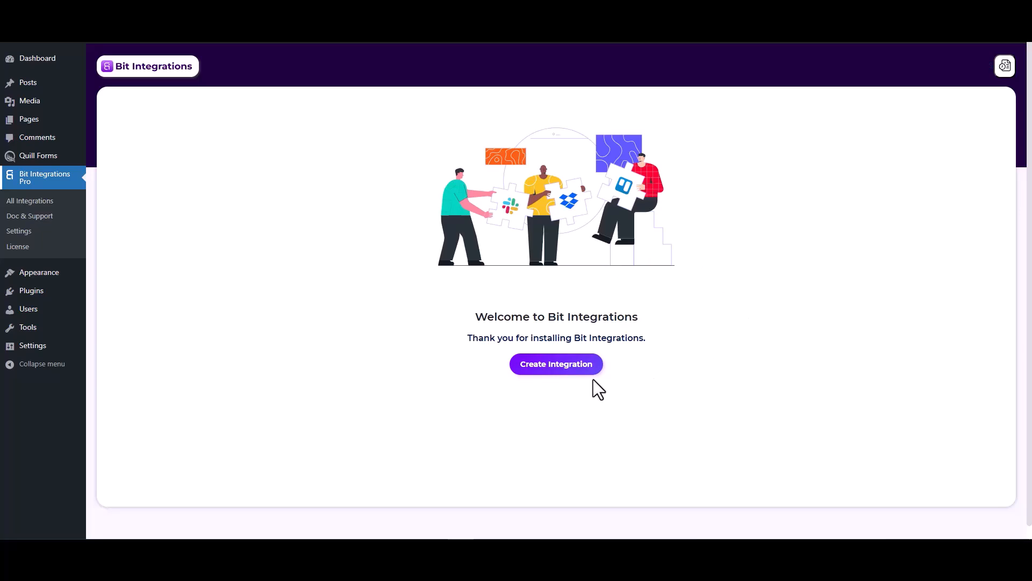
# Create a new integration triggered by Quill Forms Form Submission and fetch a sample submission
pyautogui.click(561, 371)
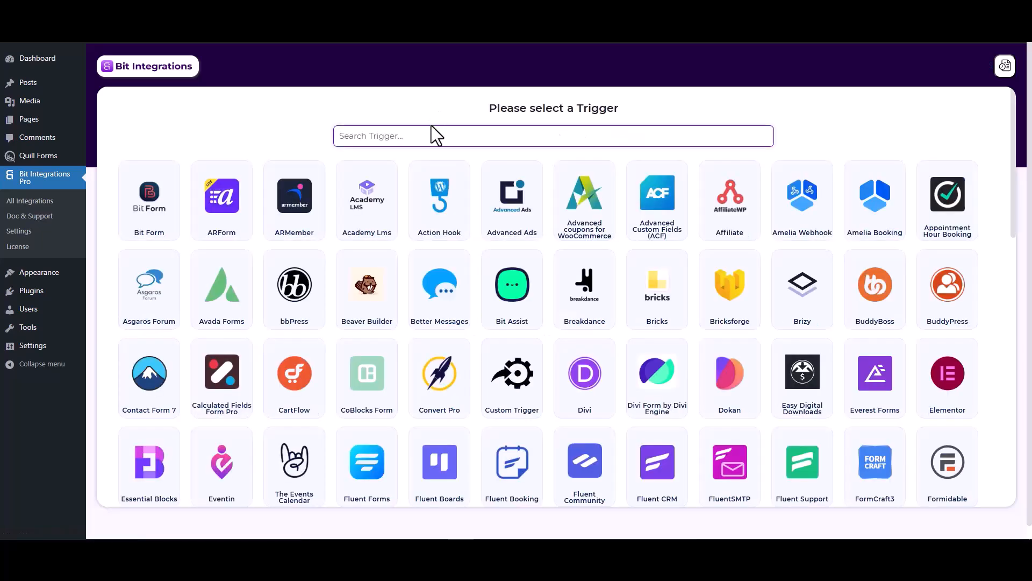
pyautogui.write('qui')
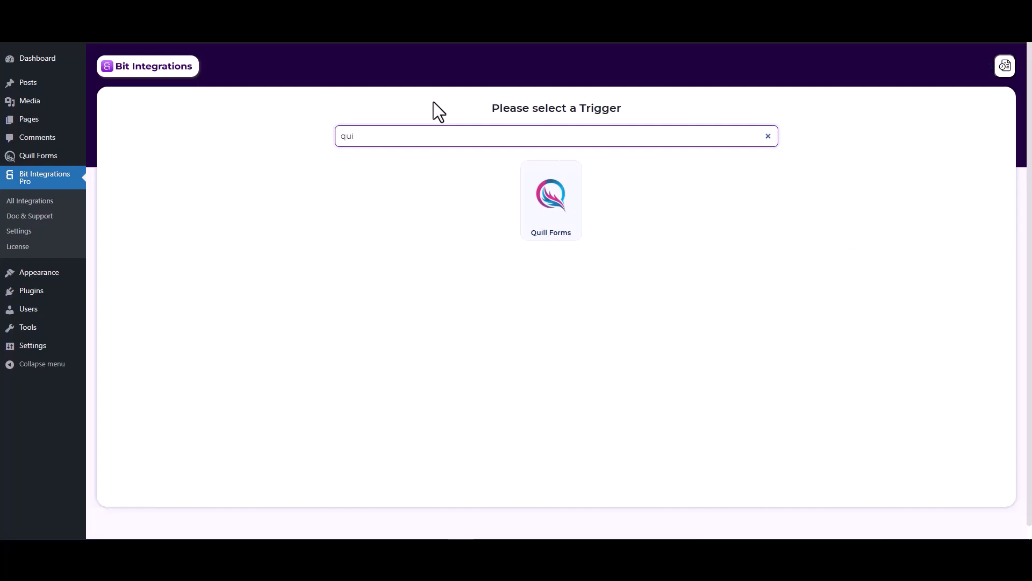
pyautogui.click(547, 216)
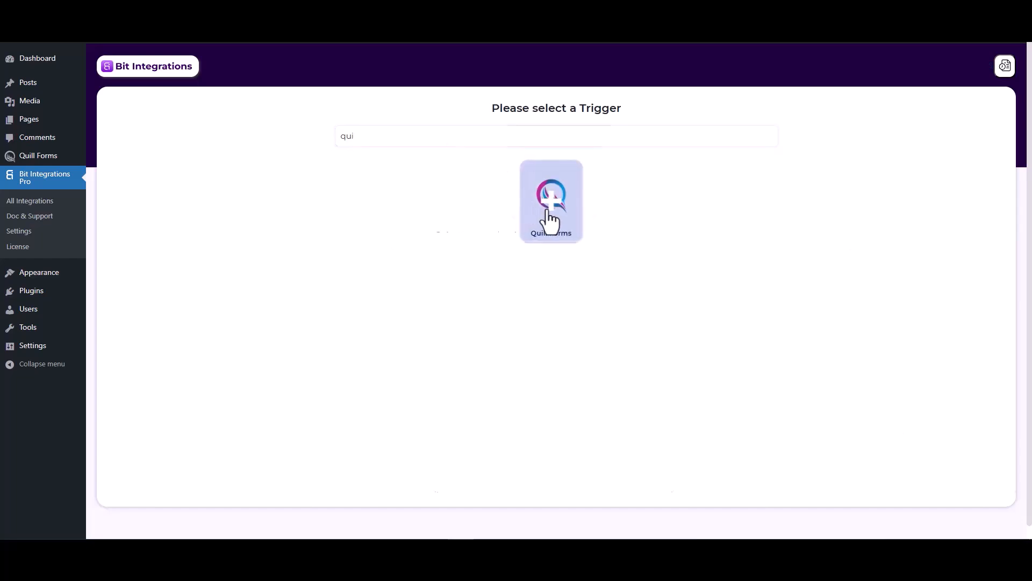
pyautogui.click(503, 262)
pyautogui.click(500, 290)
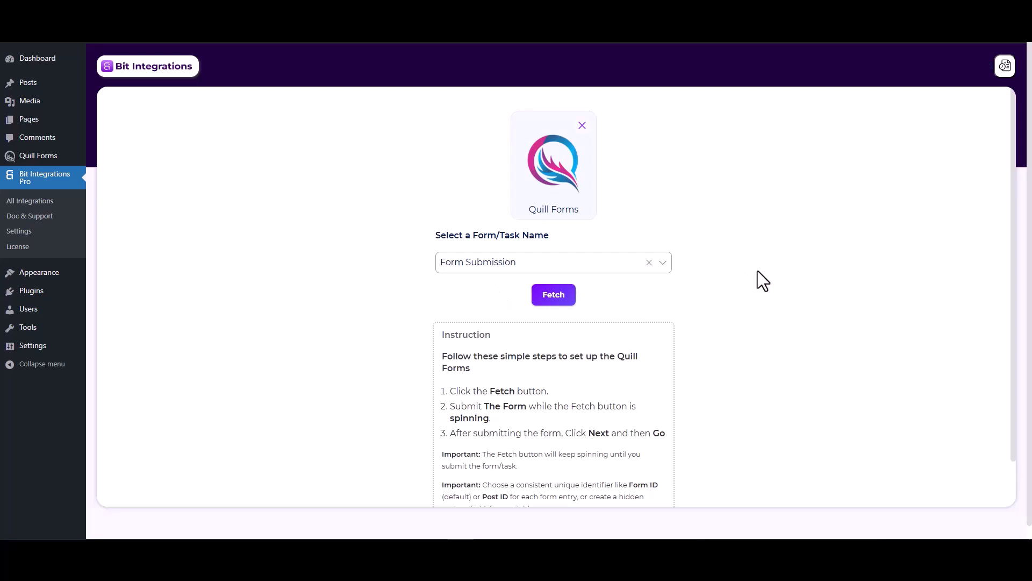
pyautogui.click(562, 296)
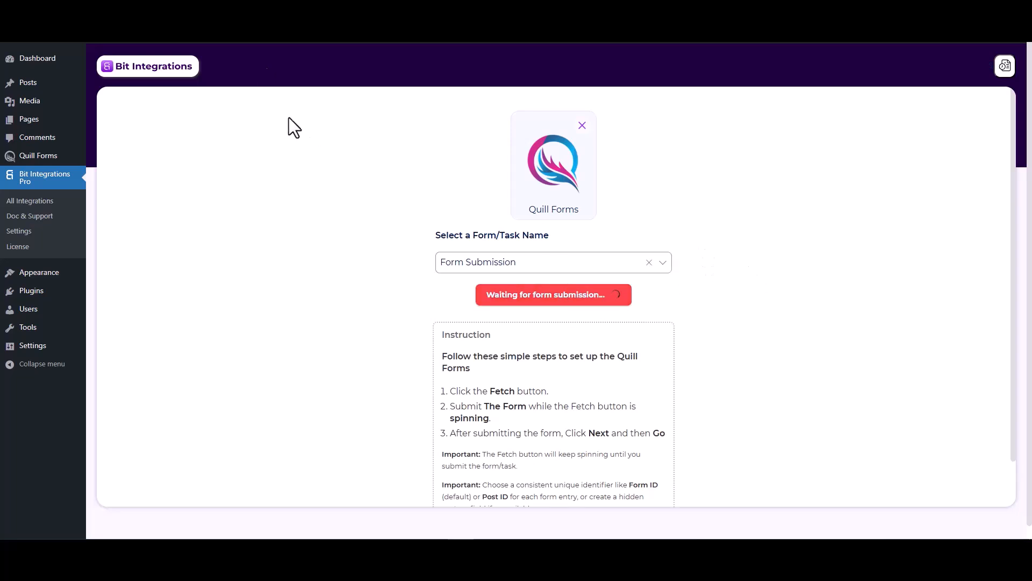
# Submit the Quill form with name 'test', a test e-mail address and number 123
pyautogui.click(215, 11)
pyautogui.click(373, 203)
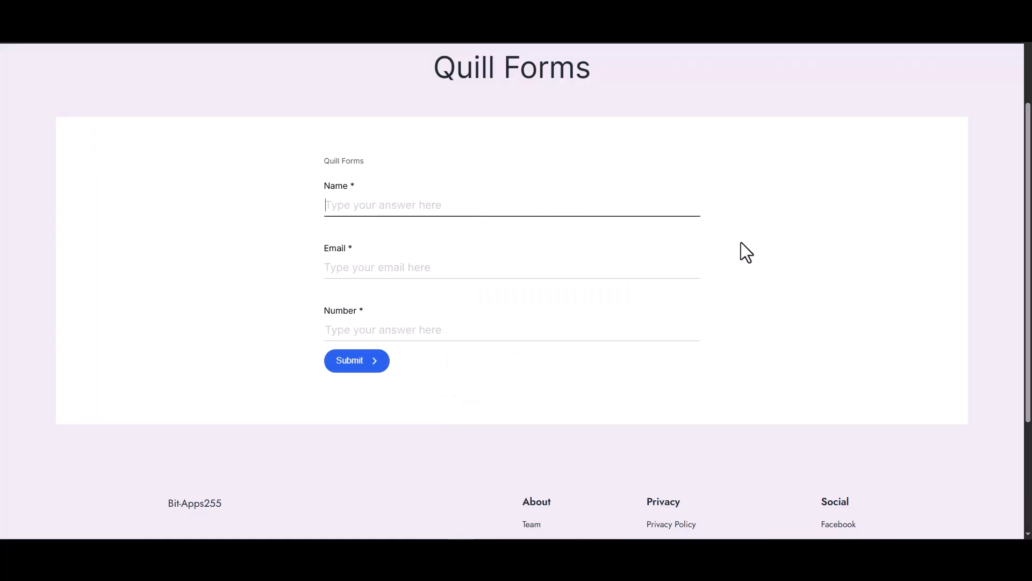
pyautogui.write('test')
pyautogui.click(687, 272)
pyautogui.write('test@gmail.com')
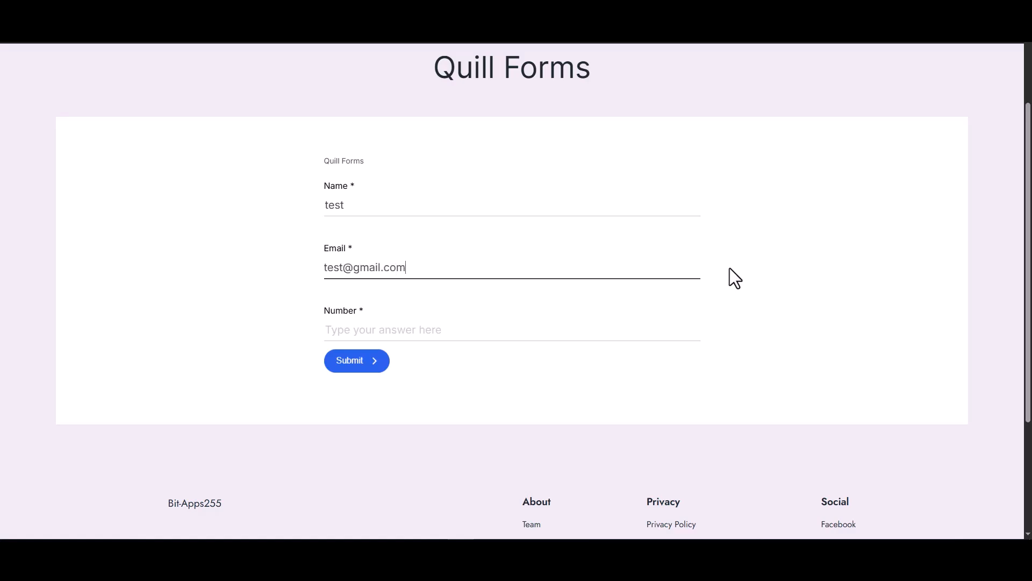
pyautogui.click(583, 332)
pyautogui.write('1234')
pyautogui.click(352, 362)
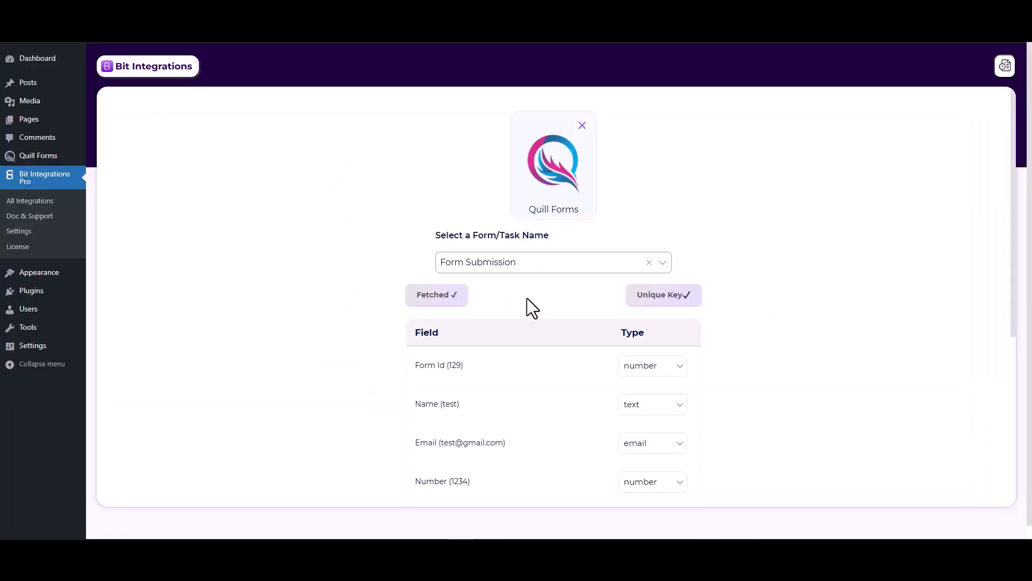
# Set Pabbly as the integration's action and go to the Pabbly Connect dashboard for a webhook link
pyautogui.scroll(-2, 581, 427)
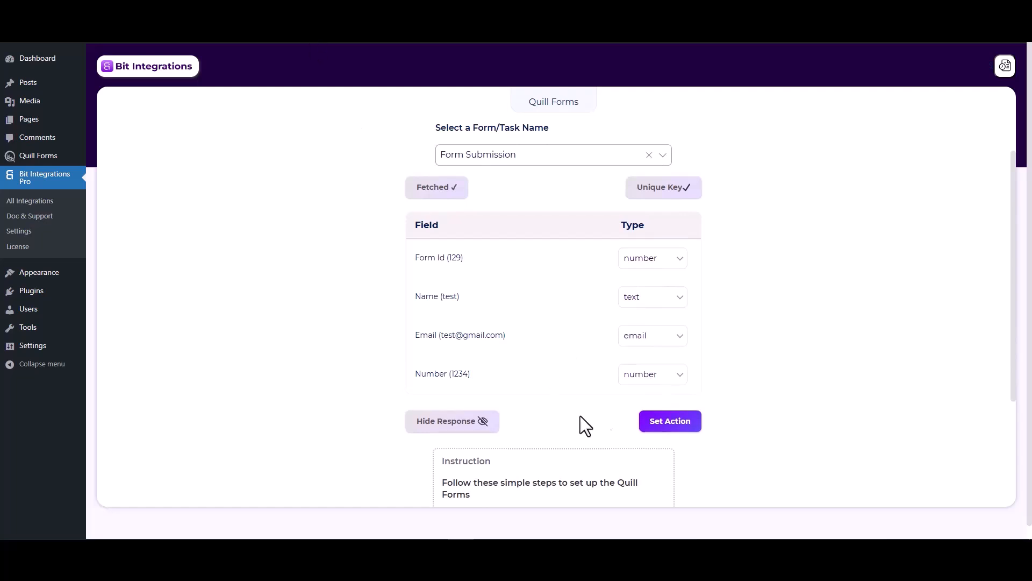
pyautogui.click(656, 425)
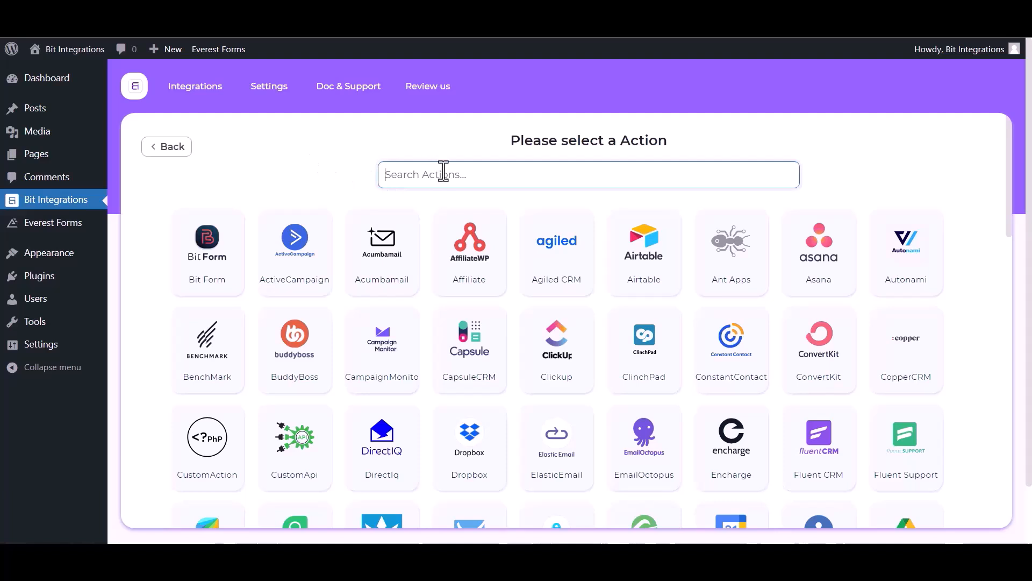
pyautogui.write('paba')
pyautogui.press('BackSpace')
pyautogui.click(586, 283)
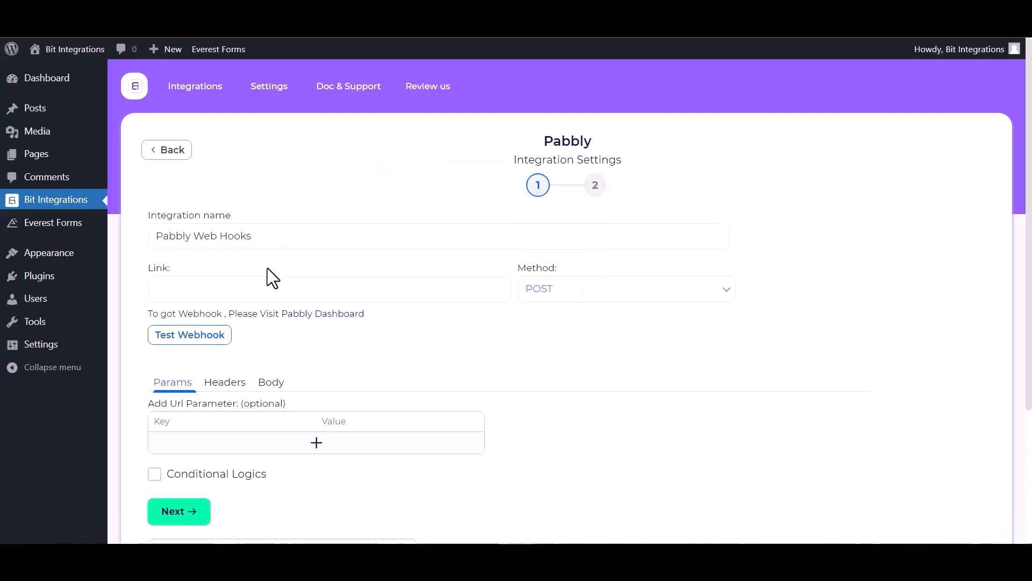
pyautogui.click(204, 284)
pyautogui.click(336, 314)
# Create a 'Bit Integrations' workflow with a Webhook by Pabbly trigger and copy its webhook URL
pyautogui.click(609, 511)
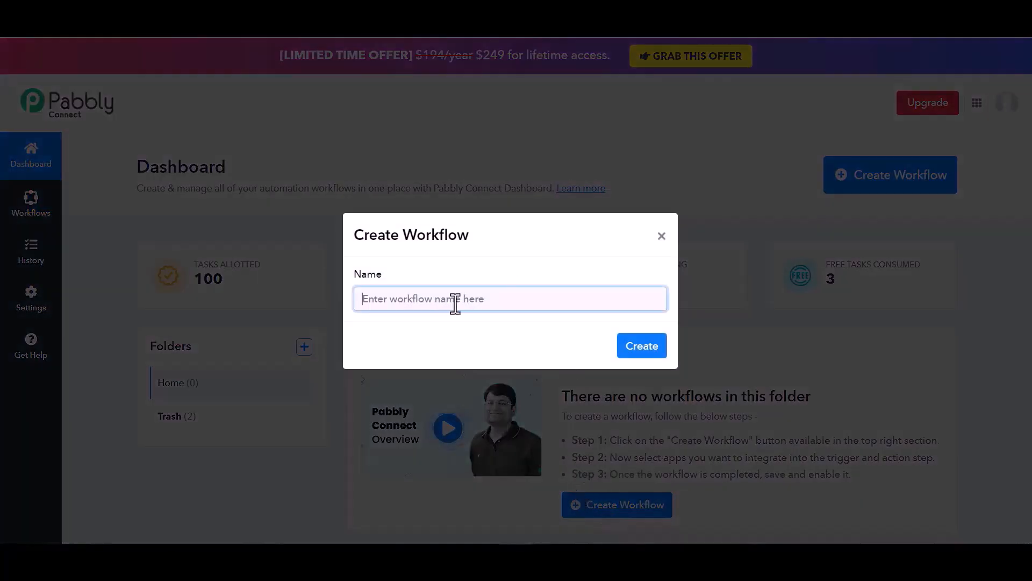
pyautogui.write('Bit Integrations')
pyautogui.click(650, 347)
pyautogui.write('web')
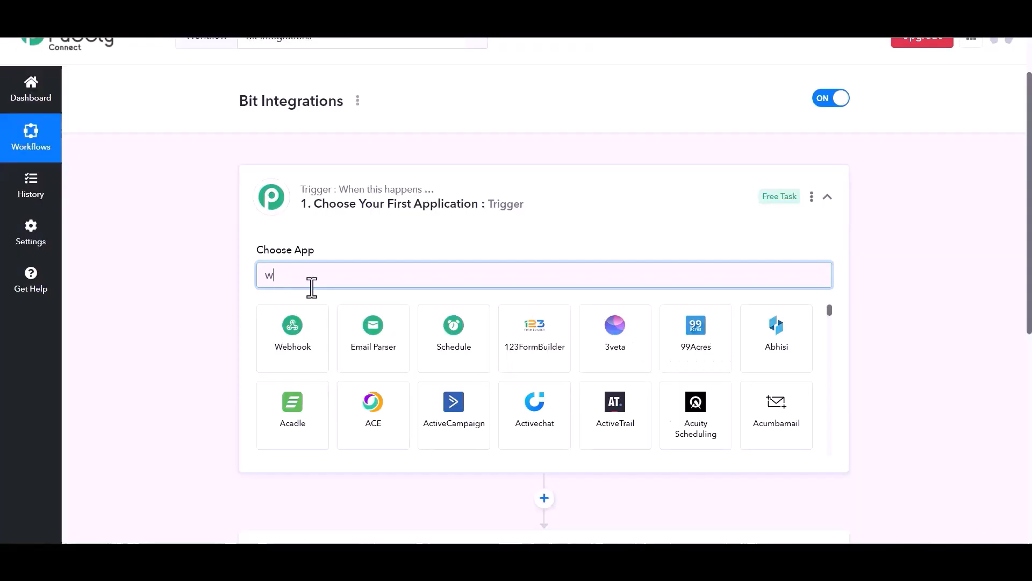
pyautogui.click(302, 336)
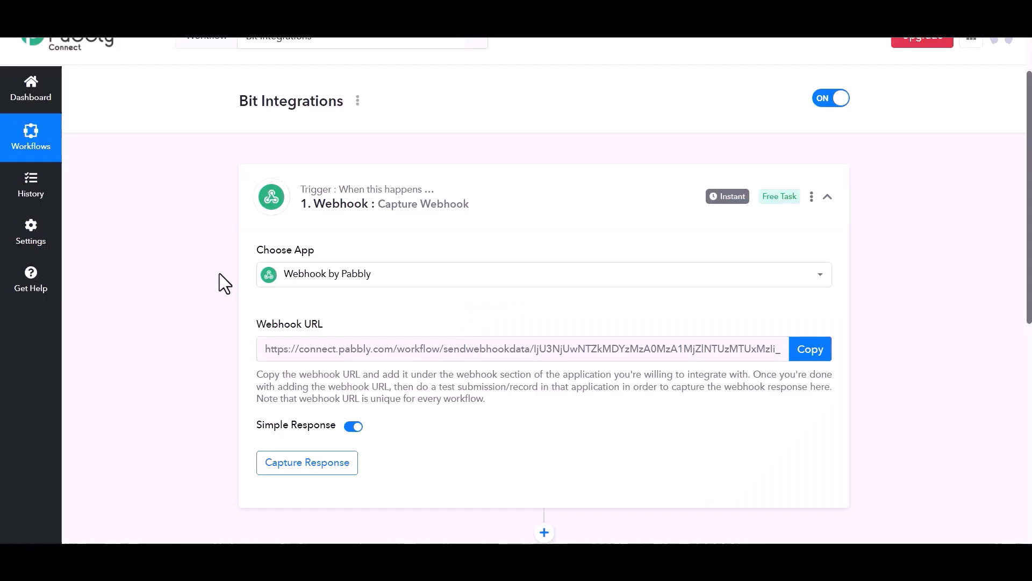
pyautogui.click(808, 355)
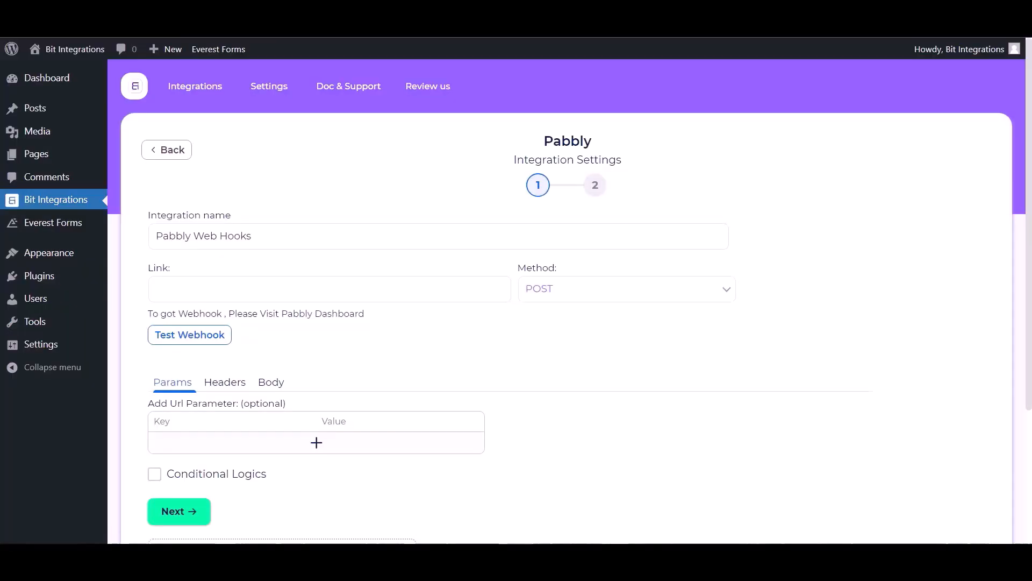
# Paste the Pabbly webhook URL as the Link and send all data as application/json
pyautogui.click(229, 289)
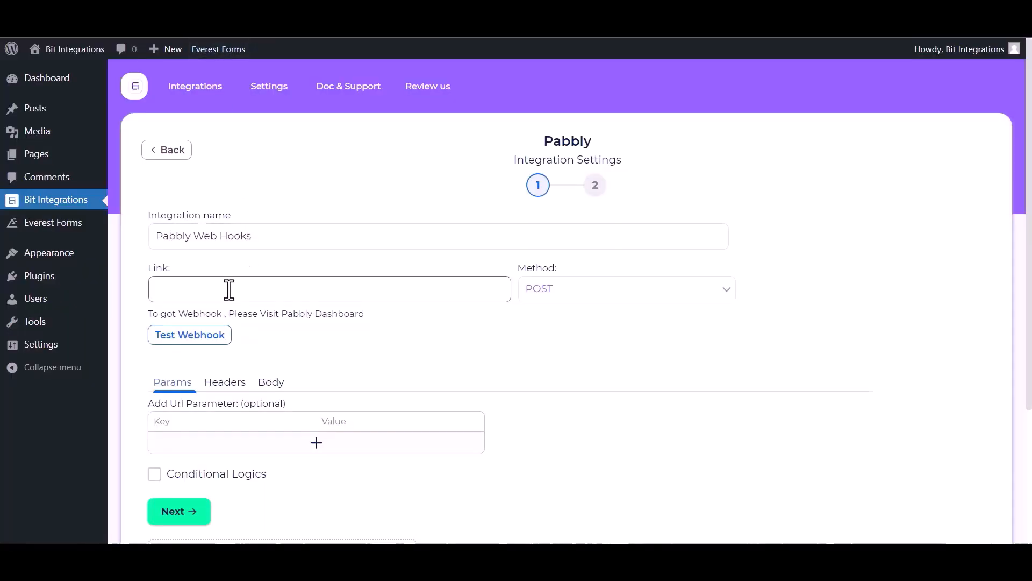
pyautogui.hotkey('ctrl', 'v')
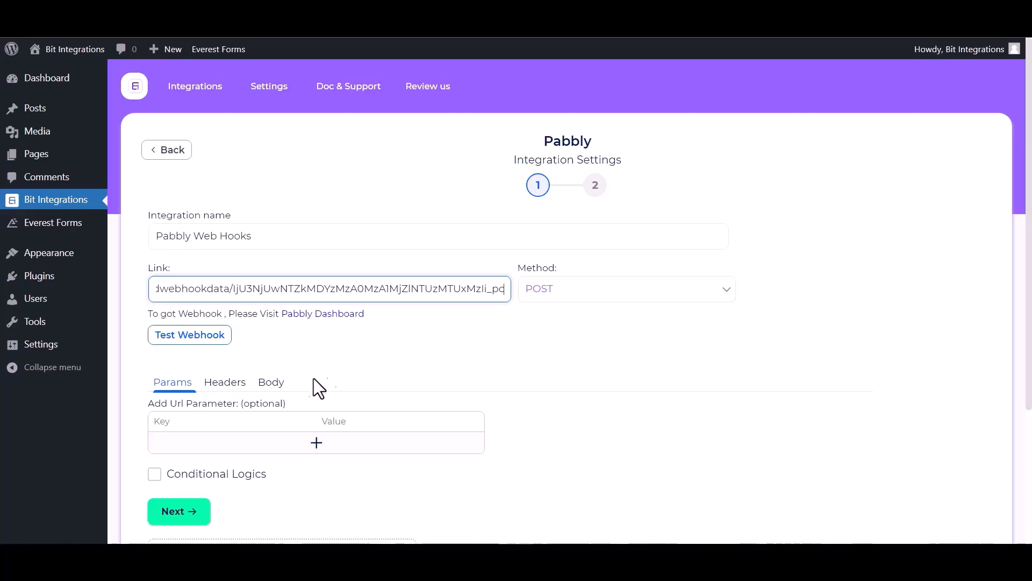
pyautogui.click(268, 383)
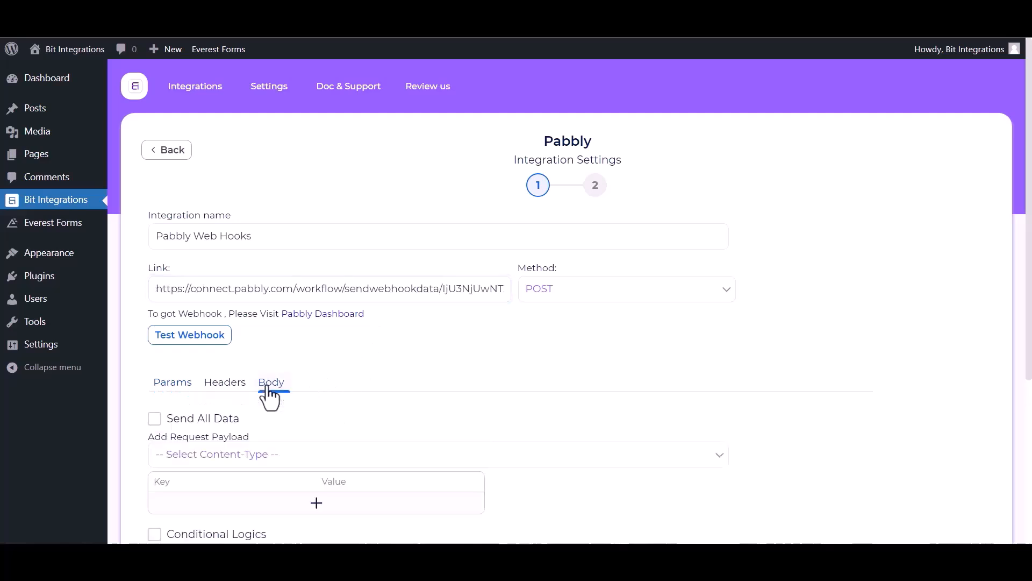
pyautogui.click(175, 421)
pyautogui.scroll(-1, 241, 408)
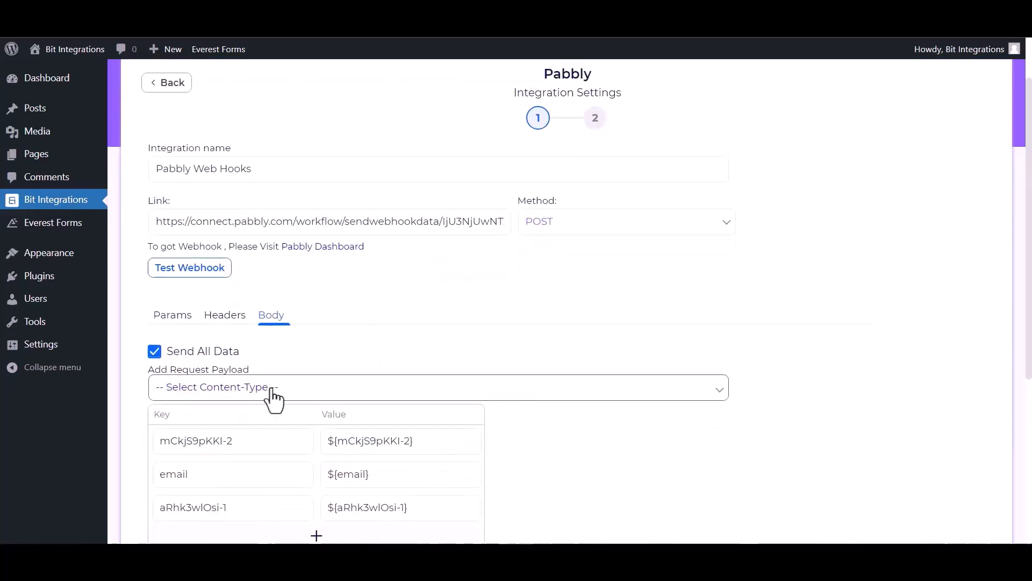
pyautogui.click(272, 392)
pyautogui.click(228, 421)
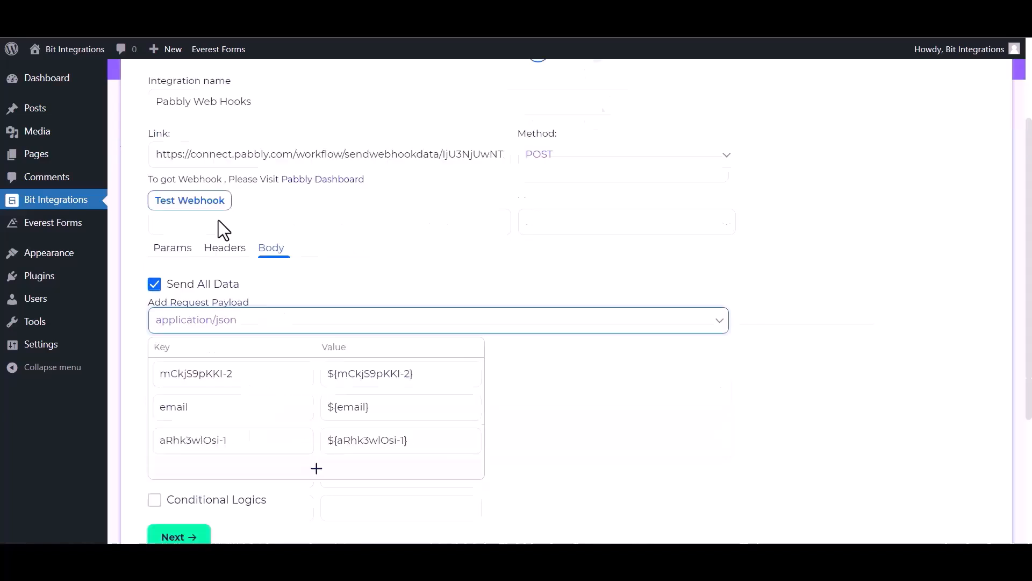
# Test the webhook and continue to finish the integration
pyautogui.click(202, 272)
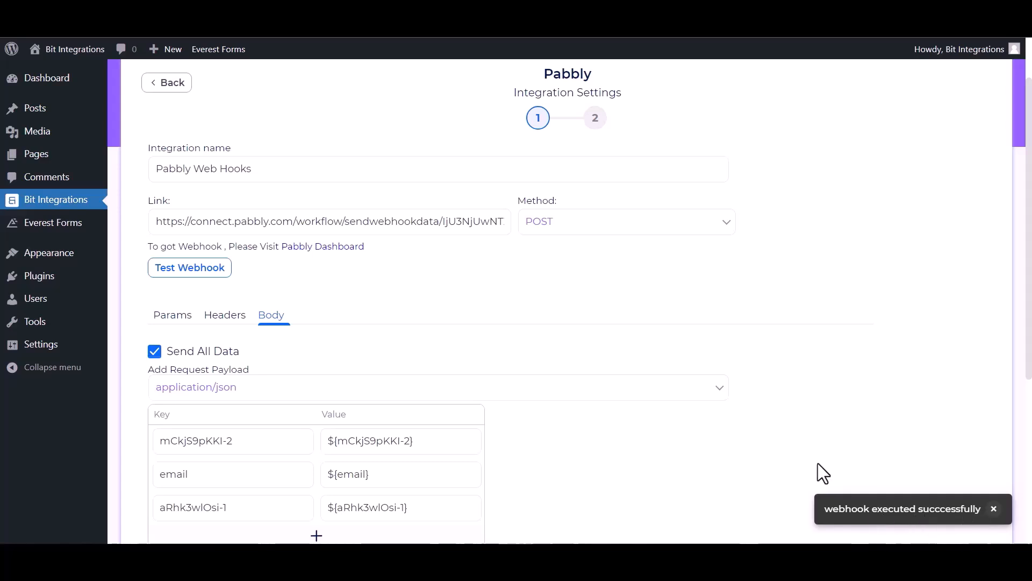
pyautogui.scroll(-2, 168, 502)
pyautogui.click(178, 469)
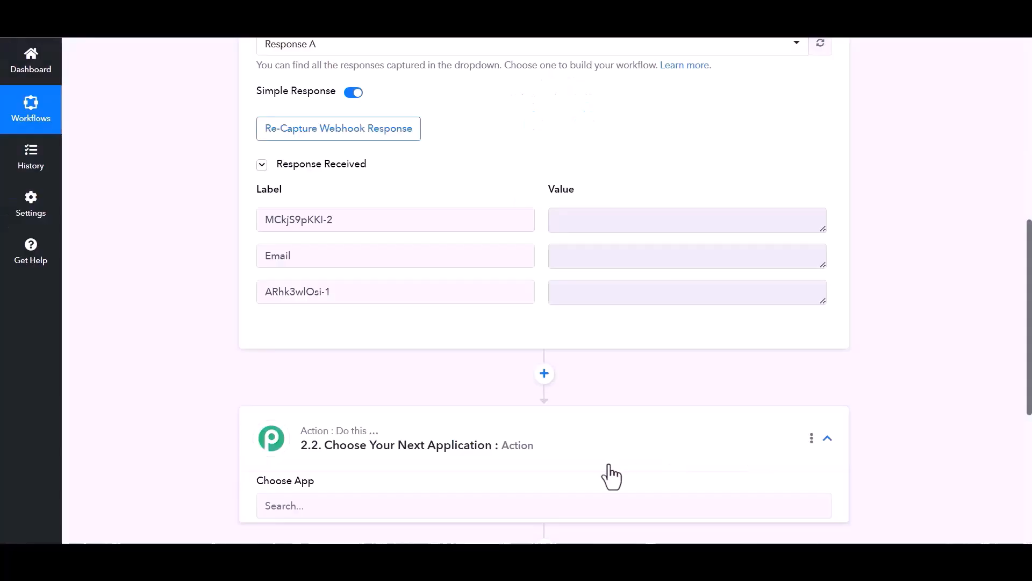
pyautogui.scroll(-3, 611, 477)
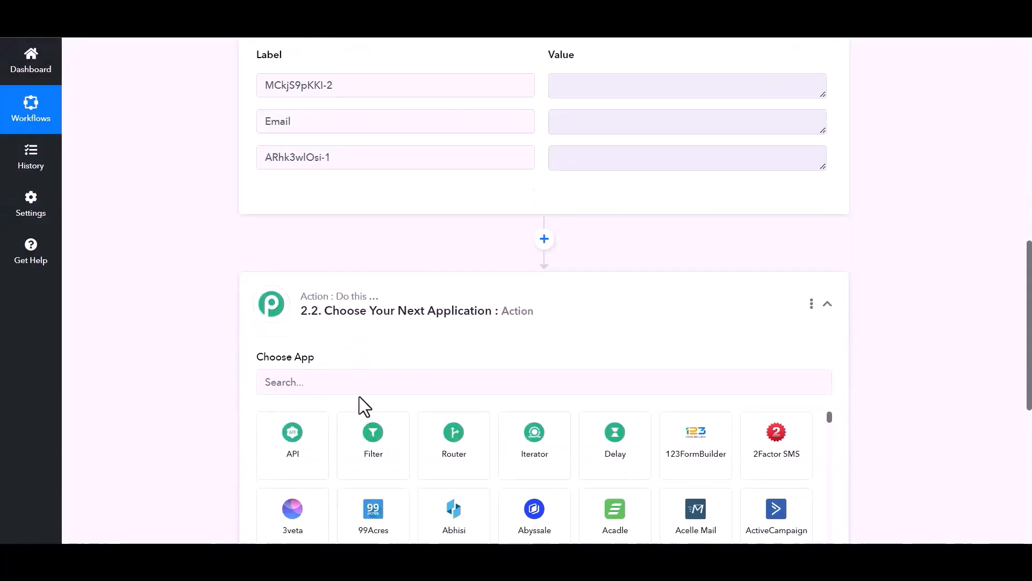
# Add Airtable as the action app with the Create Record event
pyautogui.click(358, 384)
pyautogui.write('air')
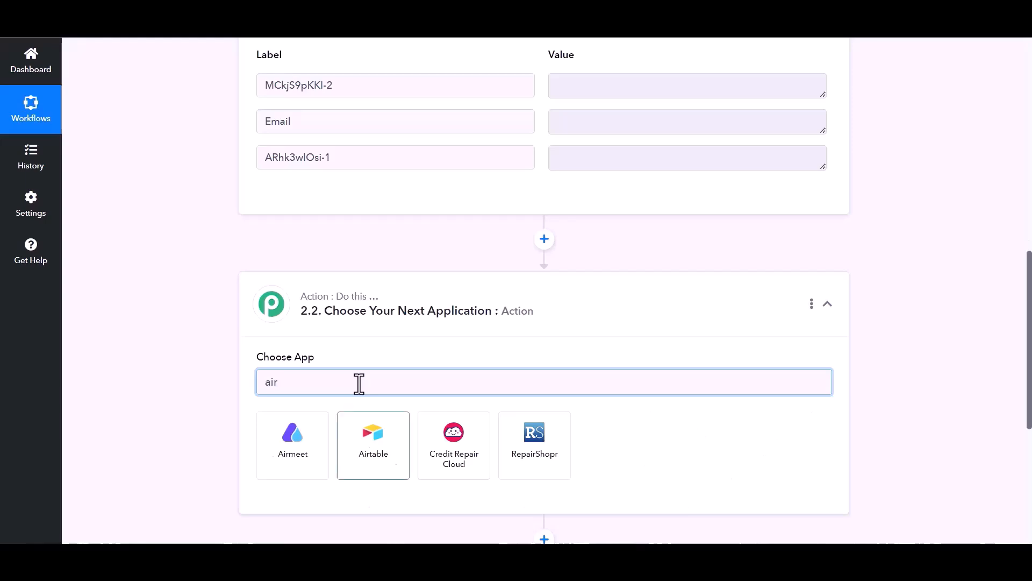
pyautogui.click(379, 471)
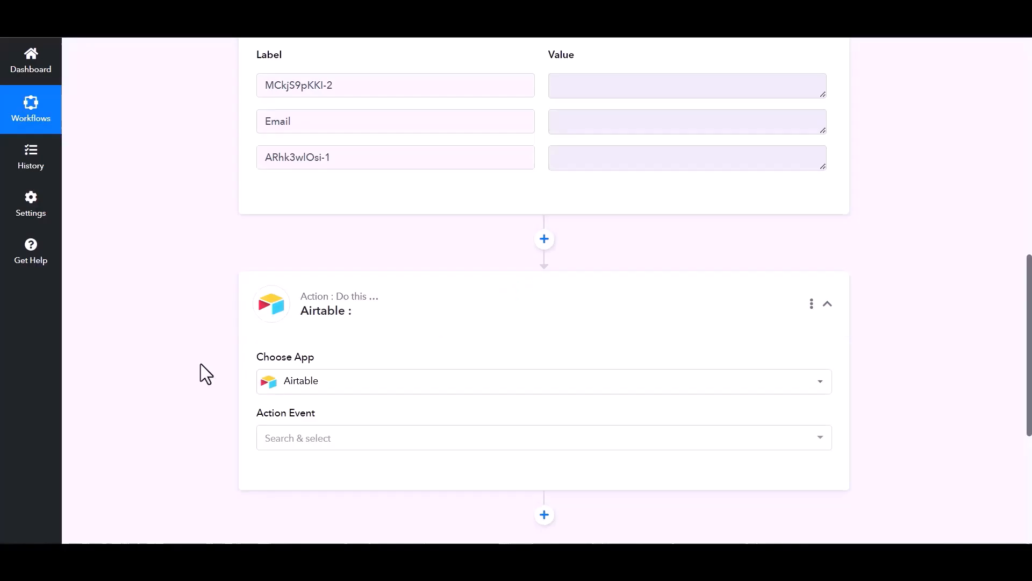
pyautogui.scroll(-1, 226, 359)
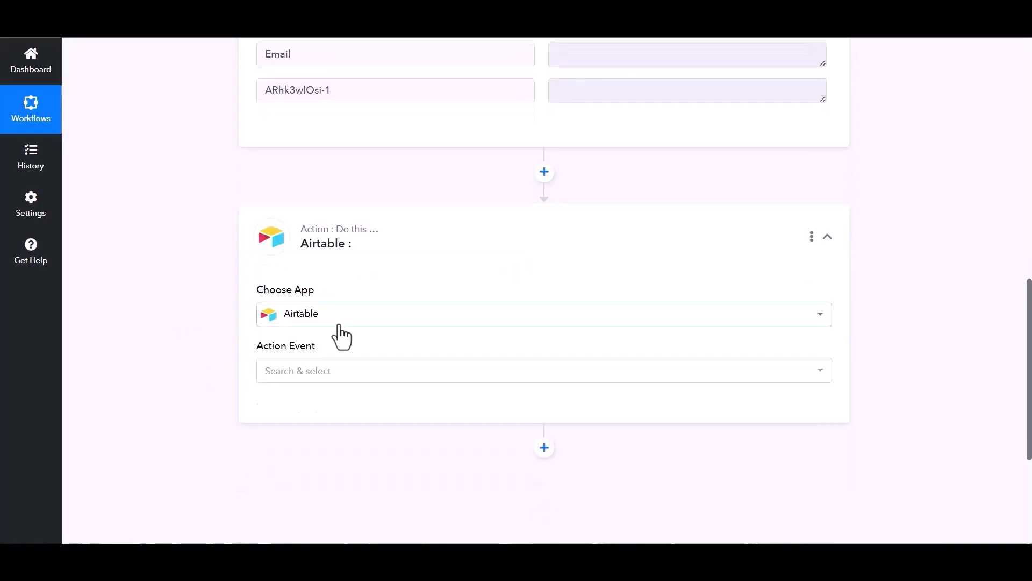
pyautogui.click(632, 374)
pyautogui.click(317, 132)
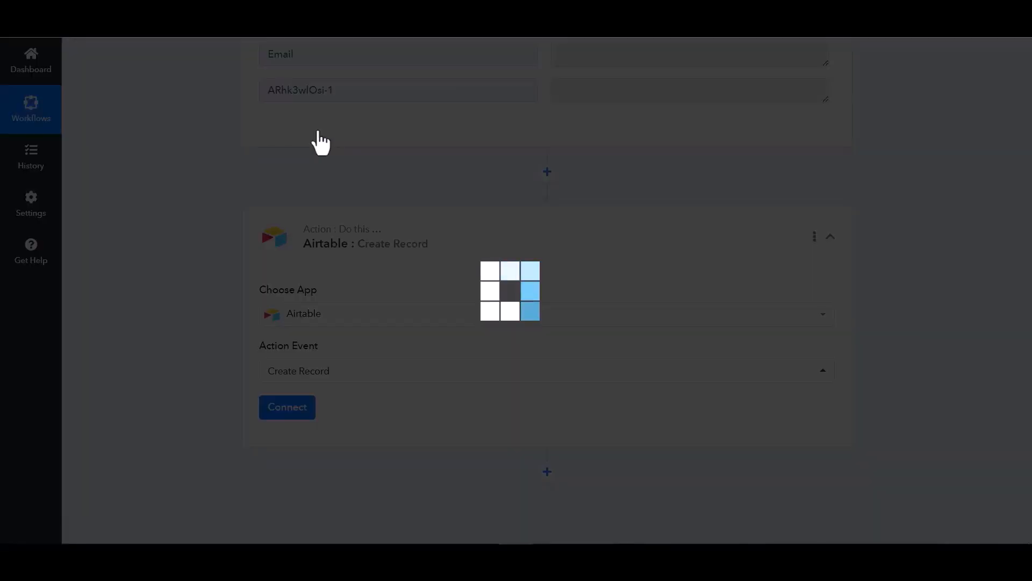
# Start a new Airtable connection, Airtable #2, and go to get its access token
pyautogui.click(282, 414)
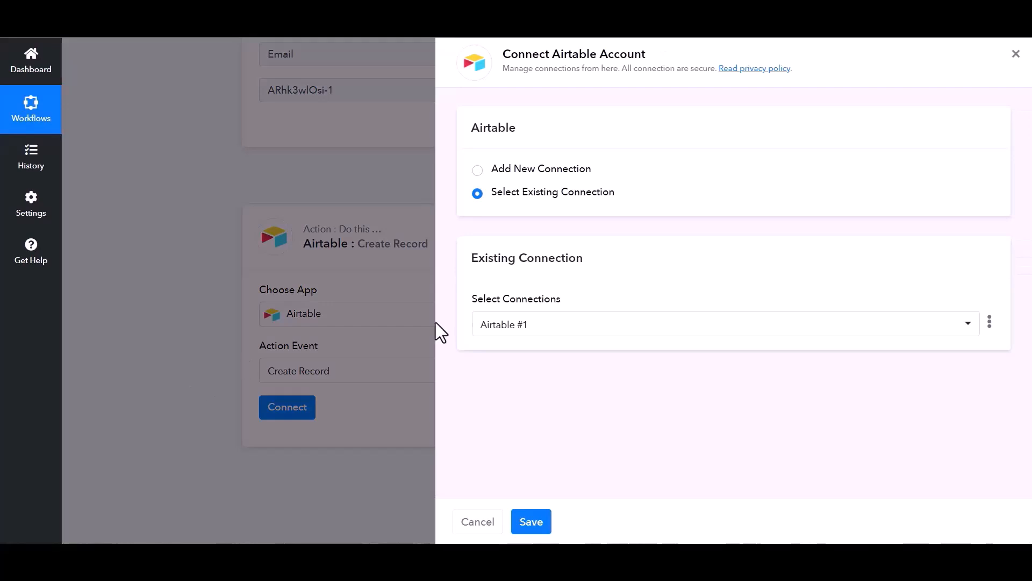
pyautogui.click(480, 170)
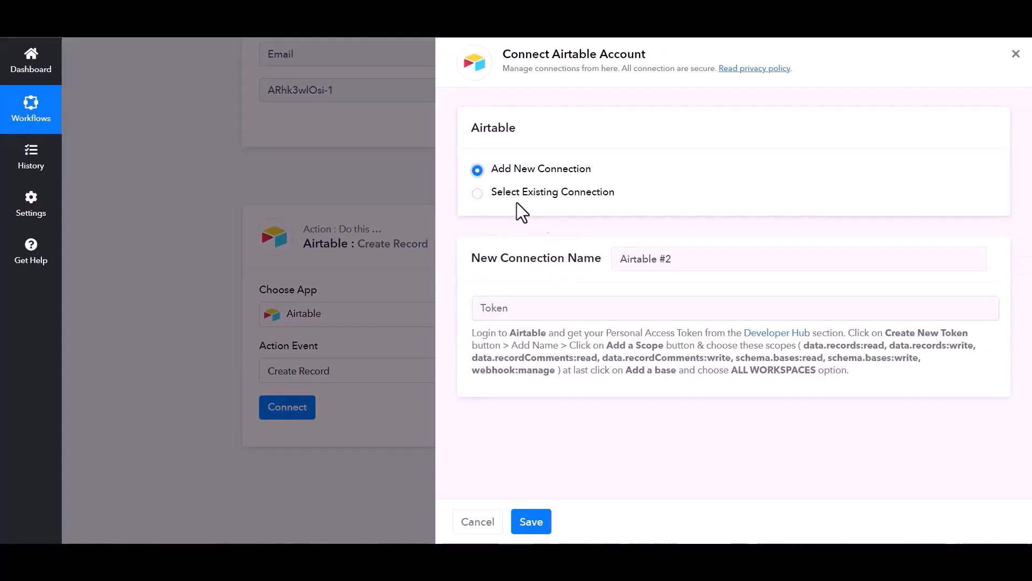
pyautogui.click(546, 311)
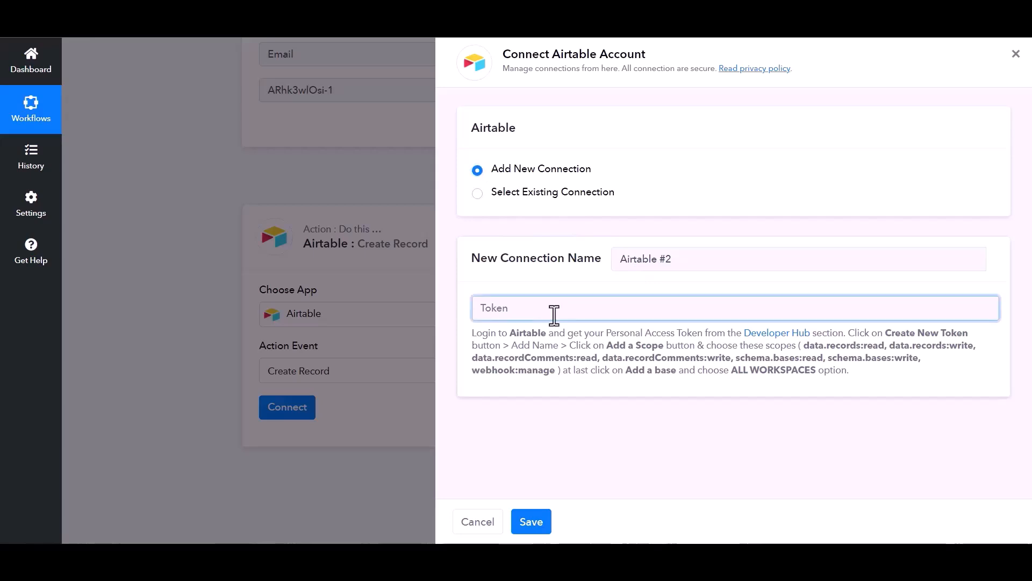
# Name a new Airtable token 'Bit Integrations' with data.records and data.recordComments read/write scopes
pyautogui.click(778, 336)
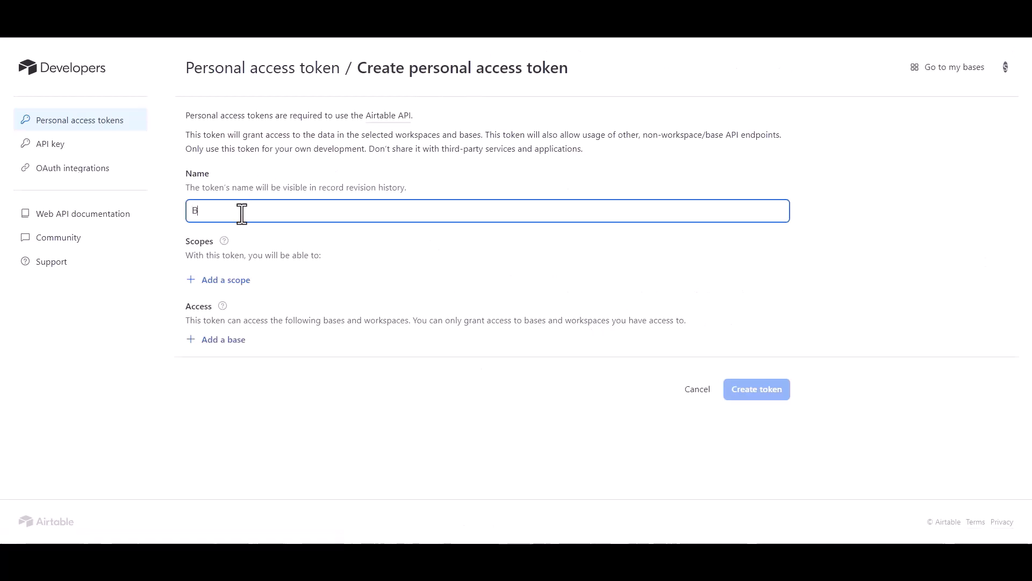
pyautogui.write('Bit INY')
pyautogui.click(233, 281)
pyautogui.click(232, 346)
pyautogui.click(231, 308)
pyautogui.click(247, 383)
pyautogui.click(231, 341)
pyautogui.click(239, 419)
pyautogui.click(230, 371)
pyautogui.click(250, 269)
# Grant all workspaces, add schema.bases read/write scopes, then create and copy the token
pyautogui.click(232, 461)
pyautogui.scroll(-1, 258, 376)
pyautogui.click(261, 324)
pyautogui.click(233, 402)
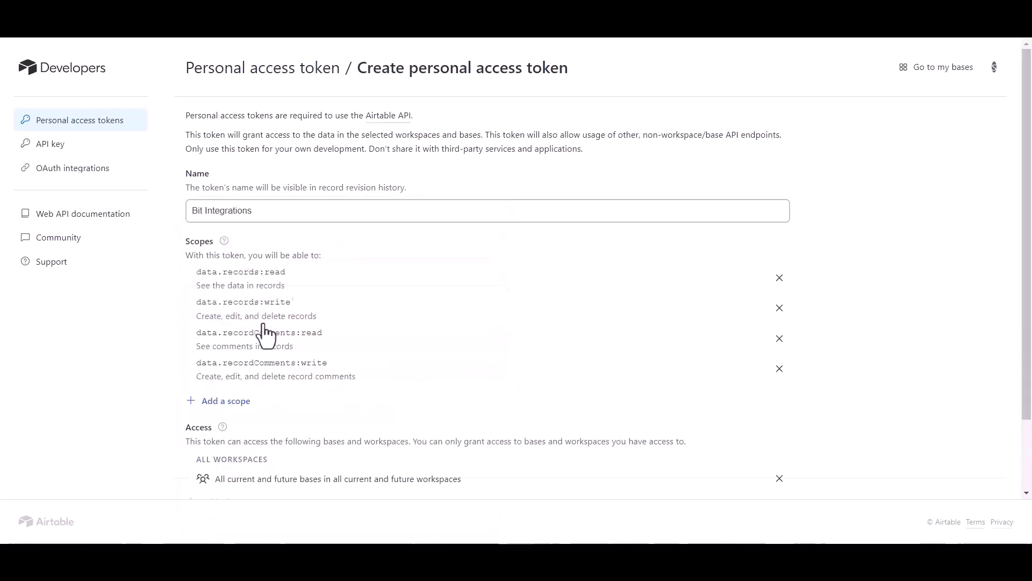
pyautogui.click(242, 284)
pyautogui.click(226, 432)
pyautogui.click(268, 327)
pyautogui.scroll(-3, 353, 479)
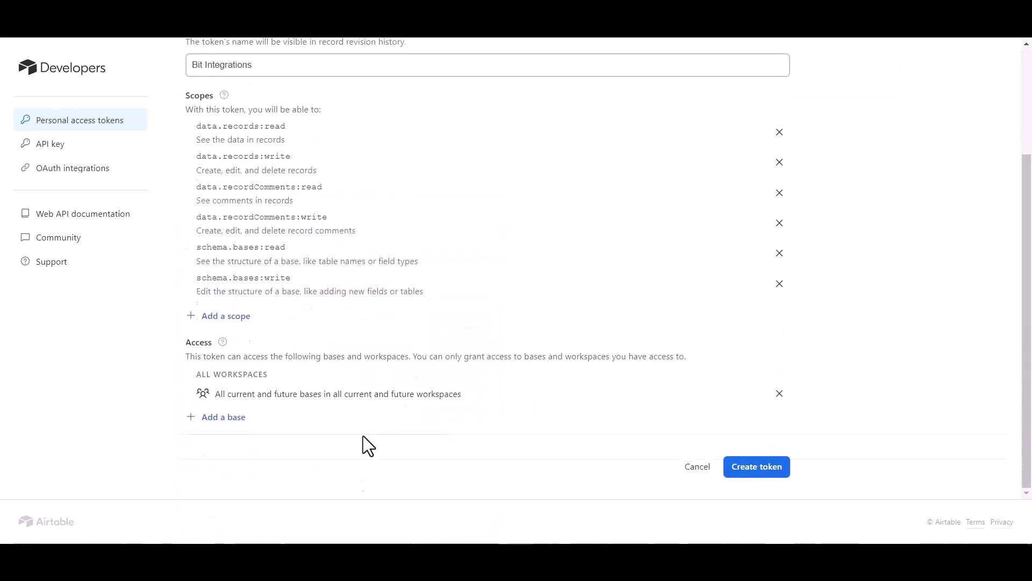
pyautogui.click(763, 473)
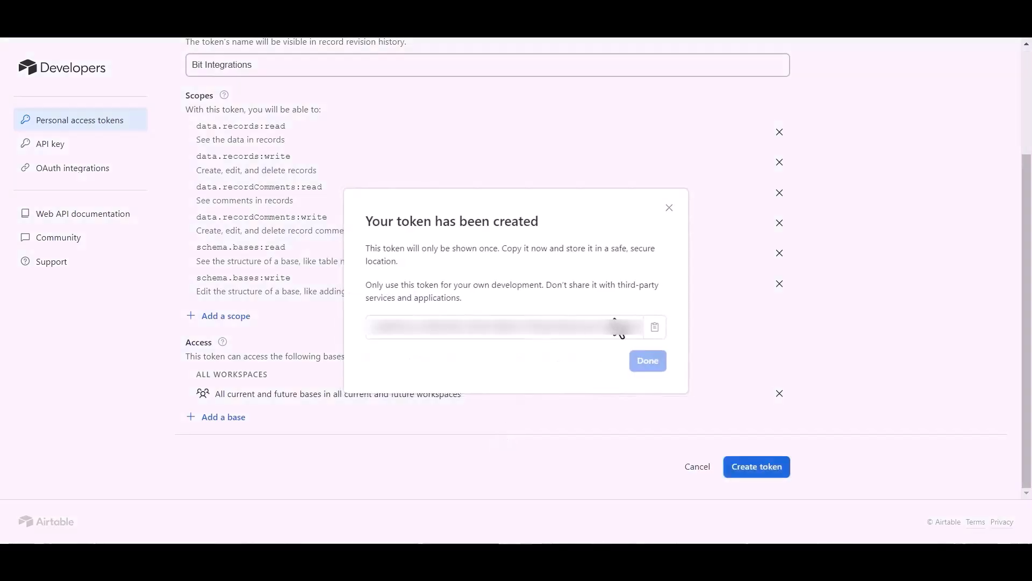
pyautogui.click(654, 327)
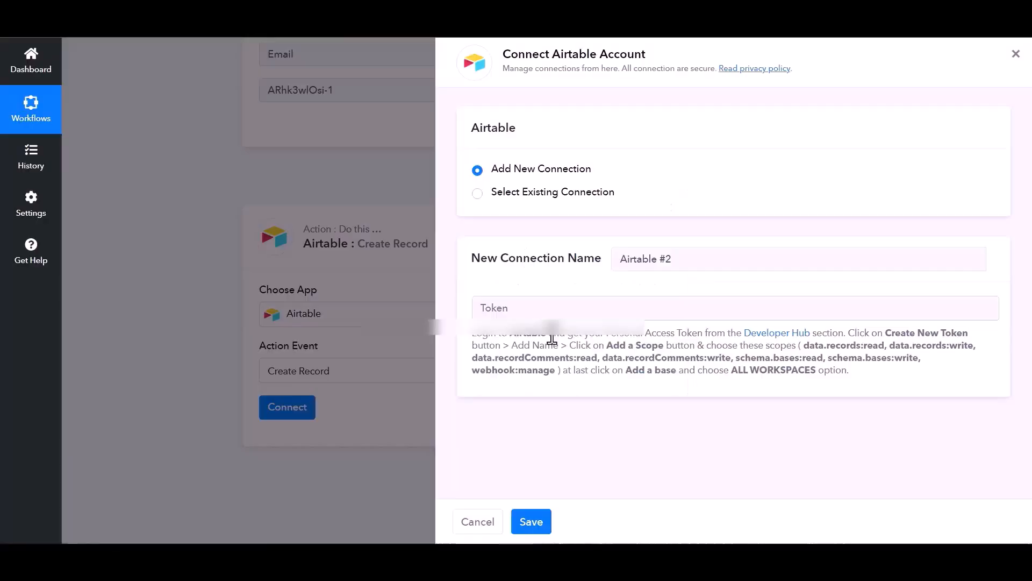
pyautogui.click(537, 304)
# Save the Airtable connection with the pasted token and map the webhook's name value into Name
pyautogui.hotkey('ctrl', 'v')
pyautogui.click(531, 522)
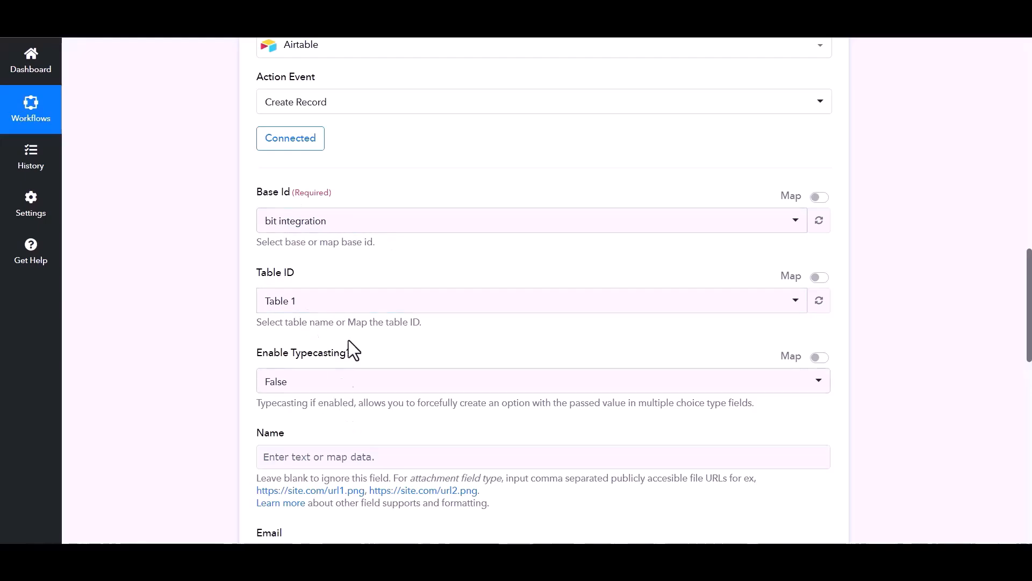
pyautogui.scroll(-1, 484, 398)
pyautogui.click(437, 391)
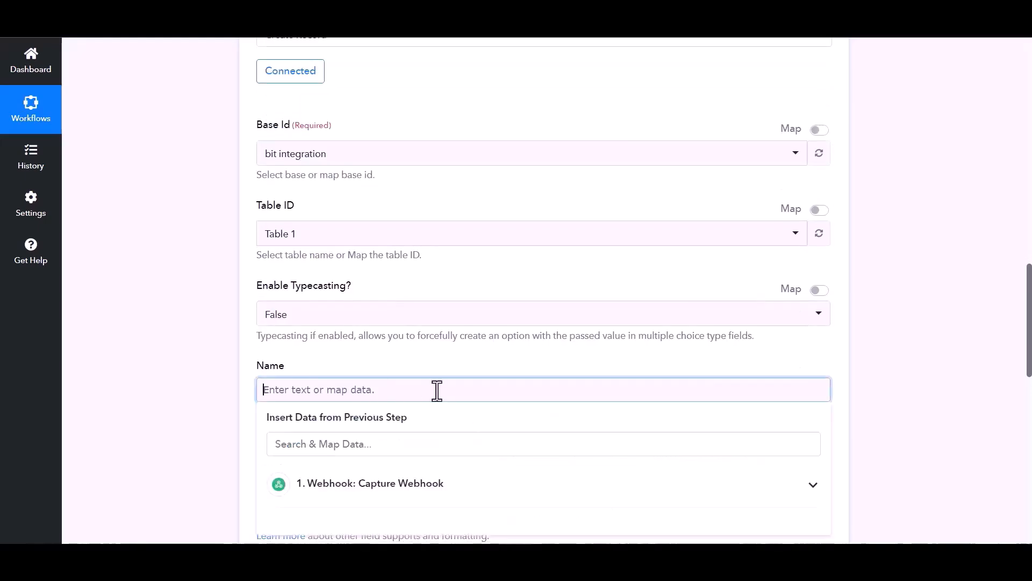
pyautogui.scroll(-2, 436, 385)
pyautogui.click(436, 375)
pyautogui.click(323, 387)
# Map the webhook's Email value into the Airtable Email field
pyautogui.click(321, 346)
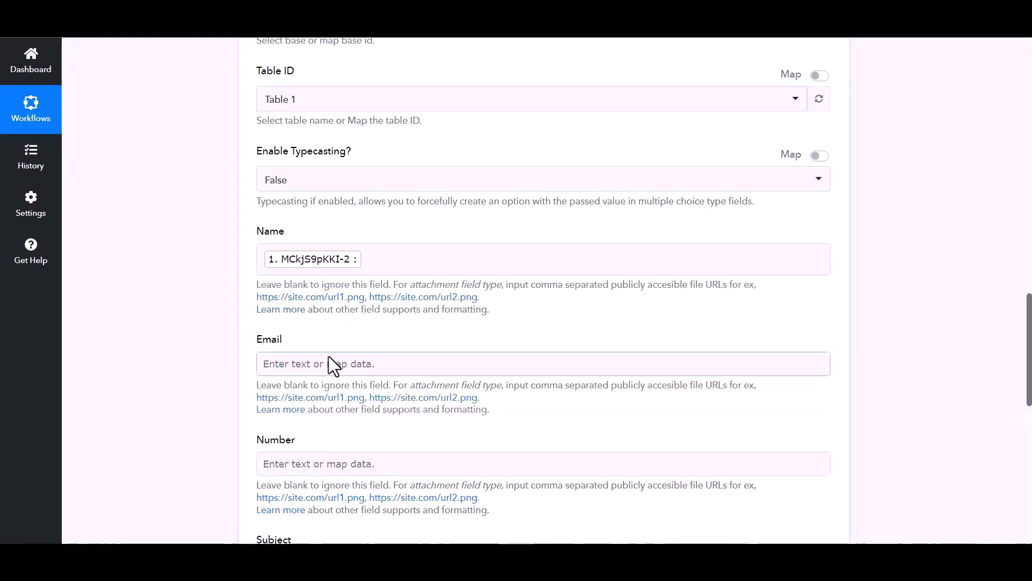
pyautogui.click(328, 363)
pyautogui.click(322, 457)
pyautogui.click(321, 529)
# Map the webhook's number value into Number and save the Airtable action step
pyautogui.click(198, 380)
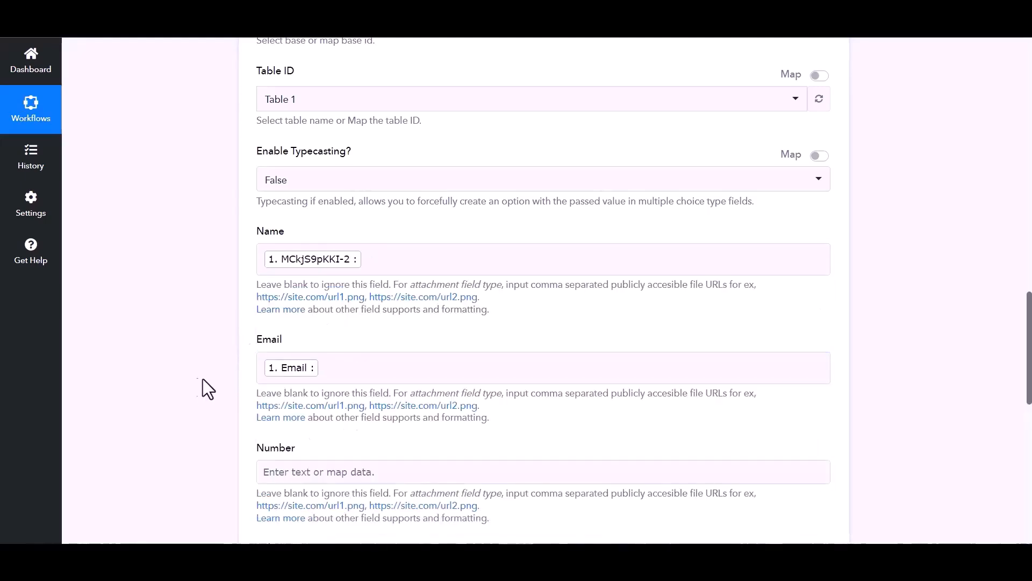
pyautogui.scroll(-1, 269, 398)
pyautogui.click(359, 411)
pyautogui.scroll(-3, 363, 444)
pyautogui.click(355, 306)
pyautogui.click(317, 388)
pyautogui.click(303, 387)
pyautogui.scroll(-4, 301, 385)
pyautogui.click(415, 361)
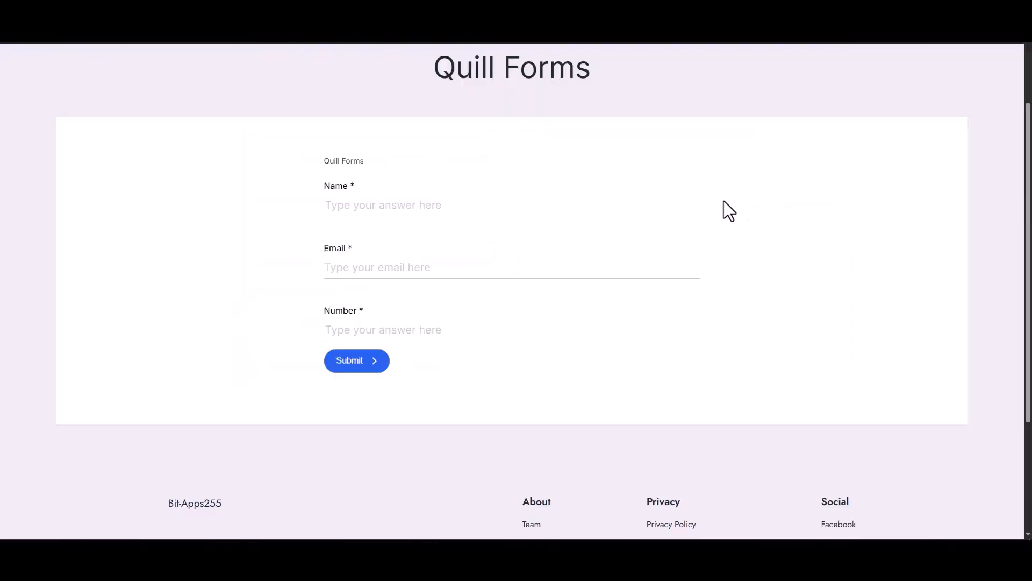
# Submit the Quill form with name Bit Integrations, a support e-mail address and number 444555666
pyautogui.click(543, 205)
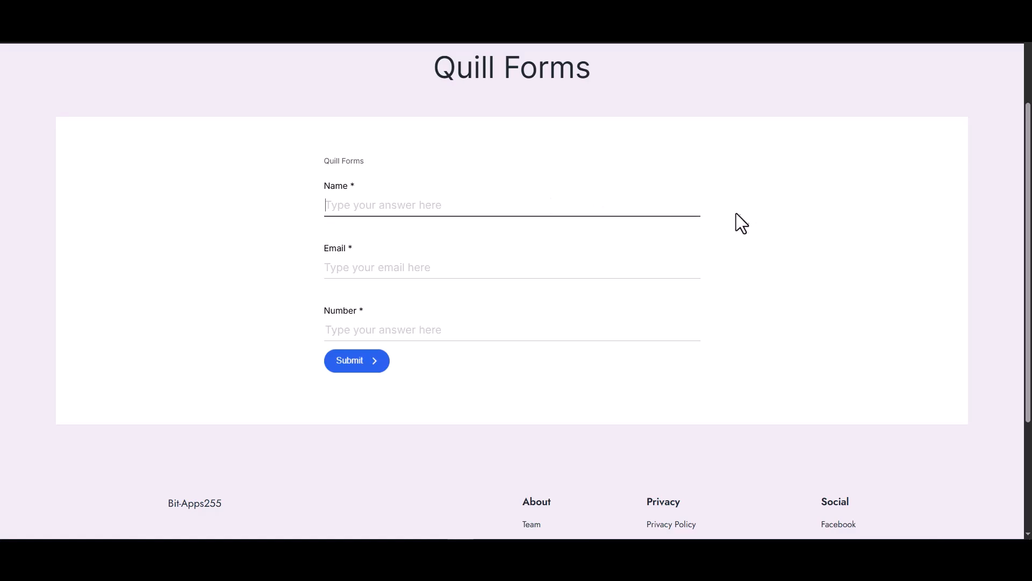
pyautogui.write('Bit')
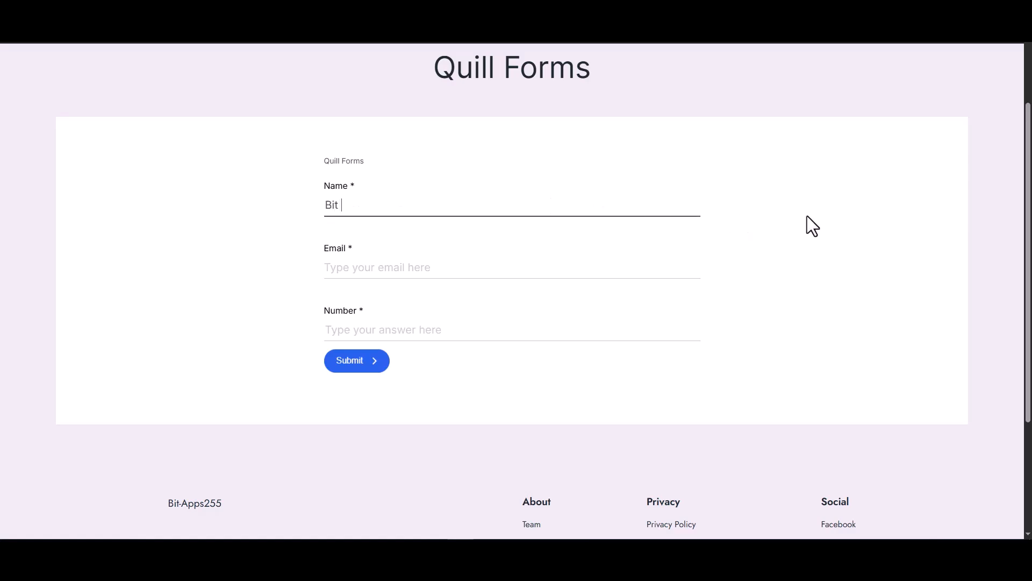
pyautogui.write(' Integrations')
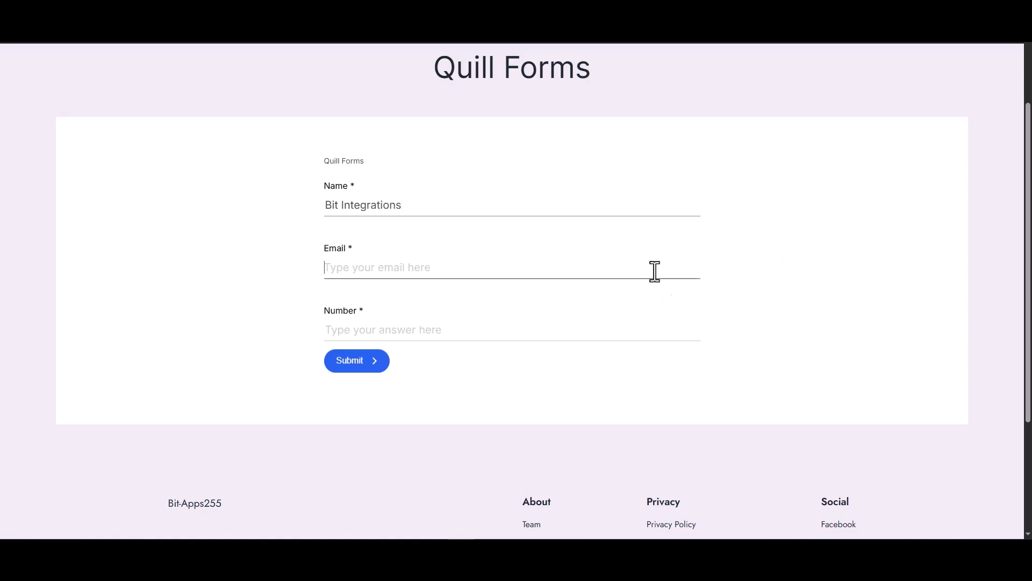
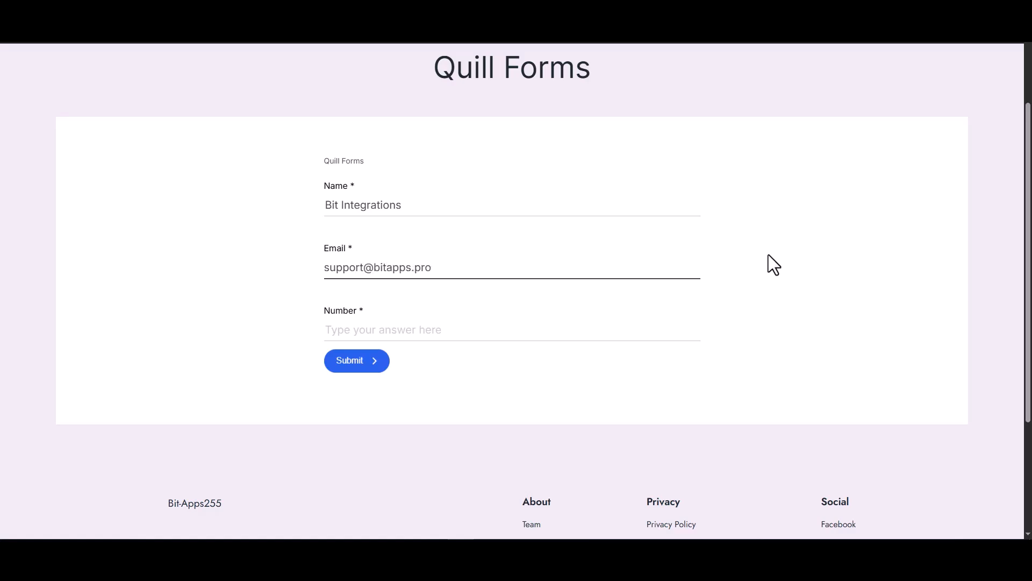
pyautogui.click(629, 332)
pyautogui.write('444555666')
pyautogui.click(383, 363)
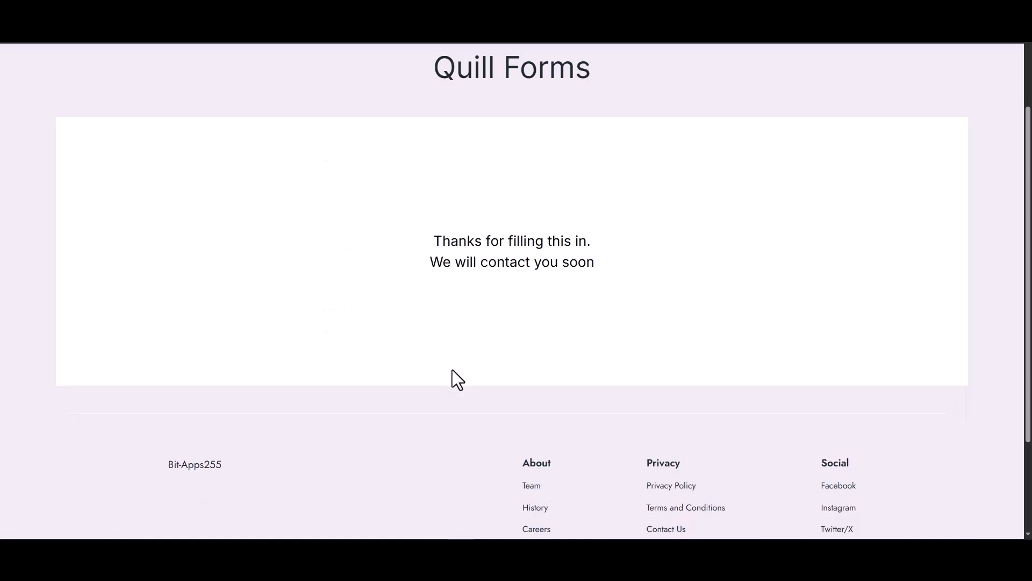